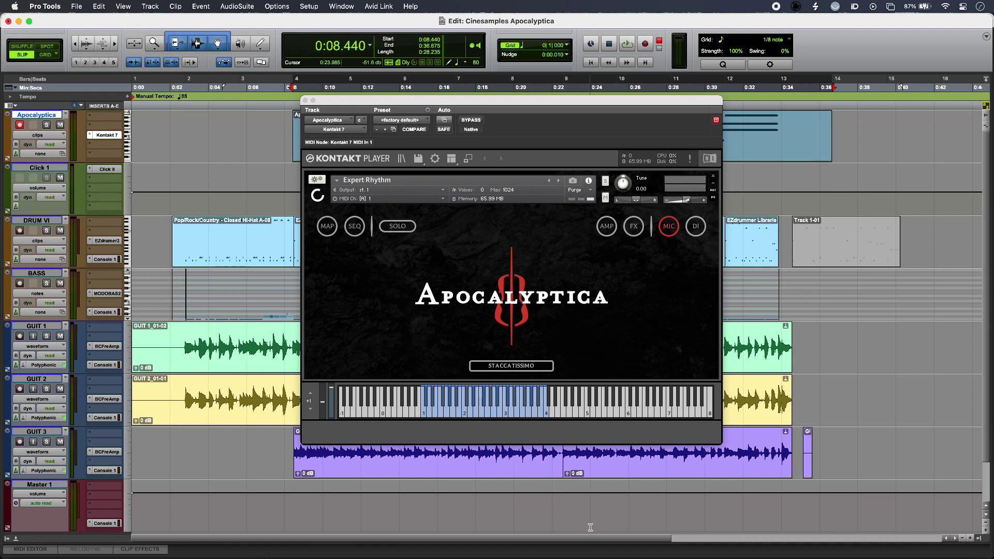
# Play back the full mix, then open the cello instrument's sequencer and audition the soloed Apocalyptica track.
pyautogui.press('space')
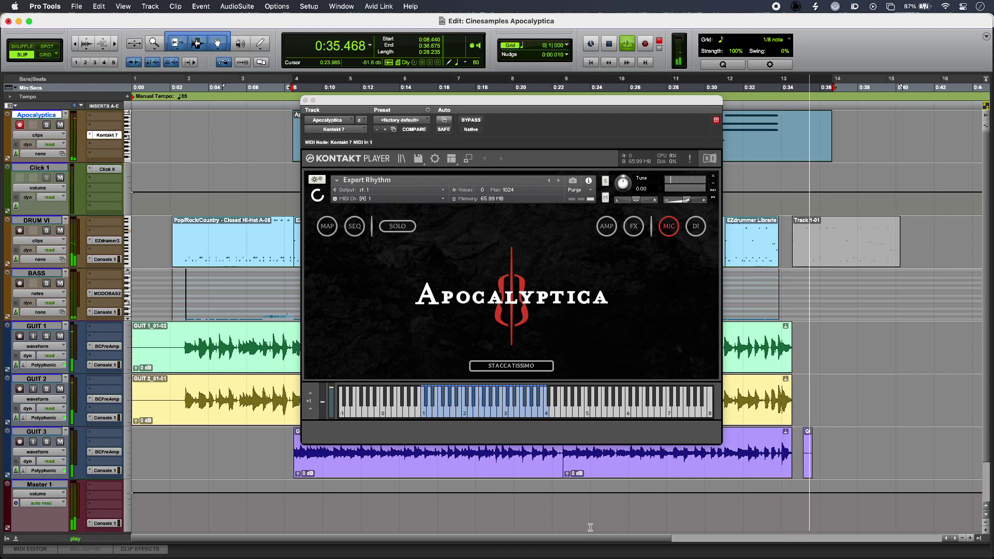
pyautogui.press('space')
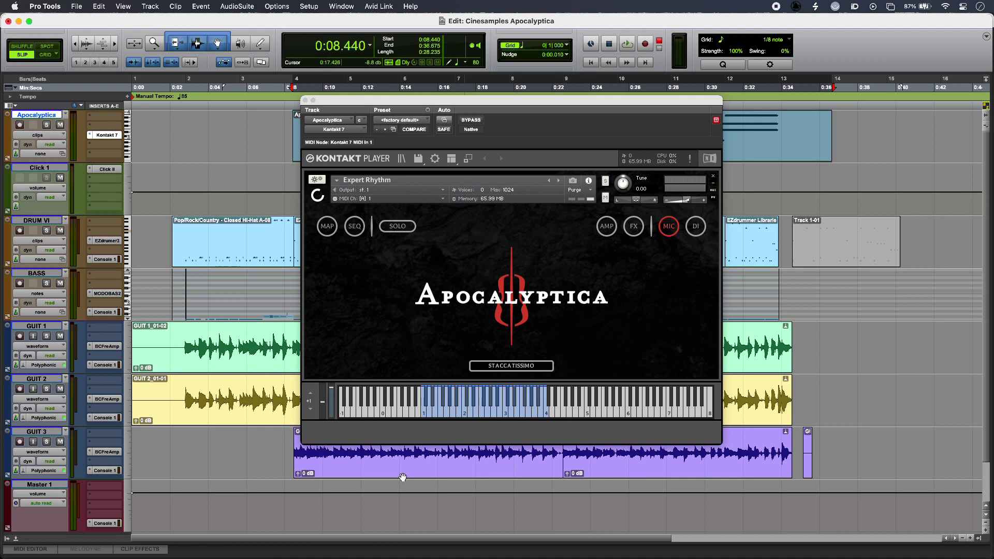
pyautogui.click(354, 227)
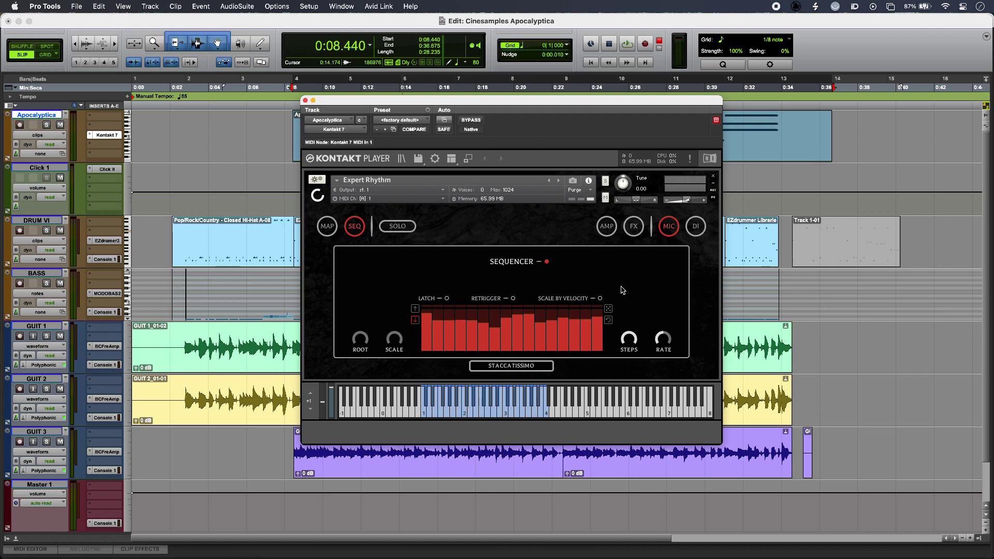
pyautogui.press('space')
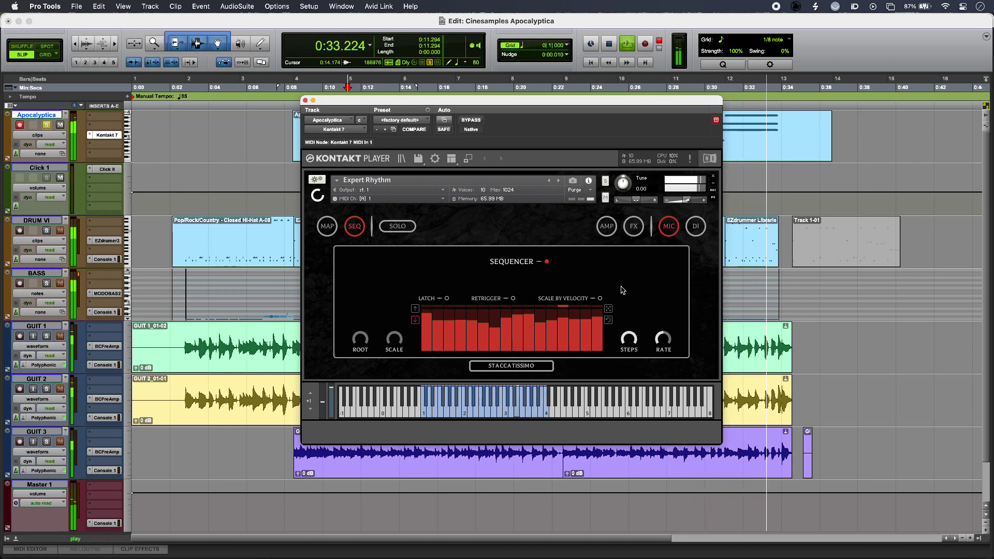
pyautogui.press('space')
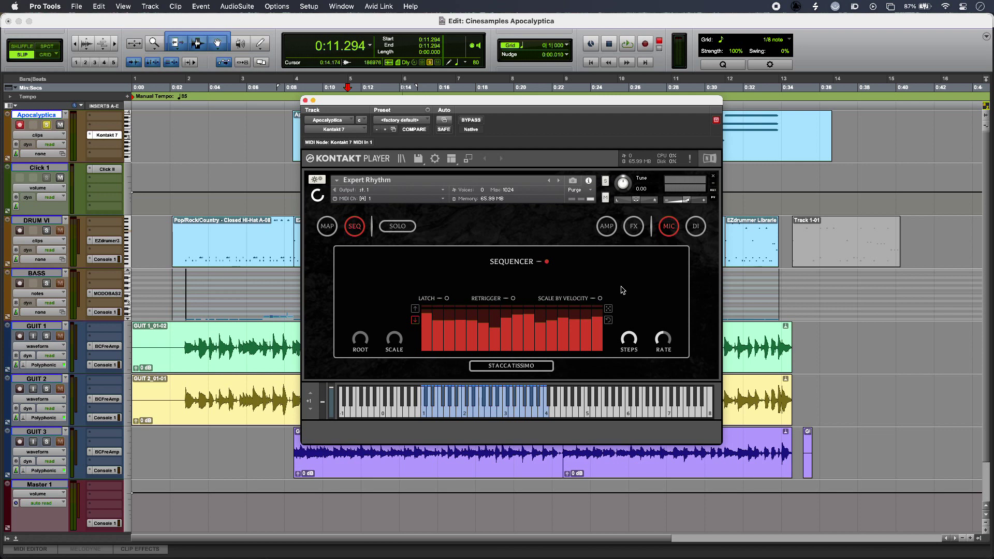
# Try the sequencer's Scale and Steps controls, then set its rate to 1/32 T while the track plays.
pyautogui.moveTo(397, 344)
pyautogui.mouseDown()
pyautogui.moveTo(402, 275)
pyautogui.moveTo(402, 350)
pyautogui.mouseUp()
pyautogui.moveTo(632, 339); pyautogui.dragTo(626, 311)
pyautogui.press('space')
pyautogui.moveTo(664, 344); pyautogui.dragTo(661, 399)
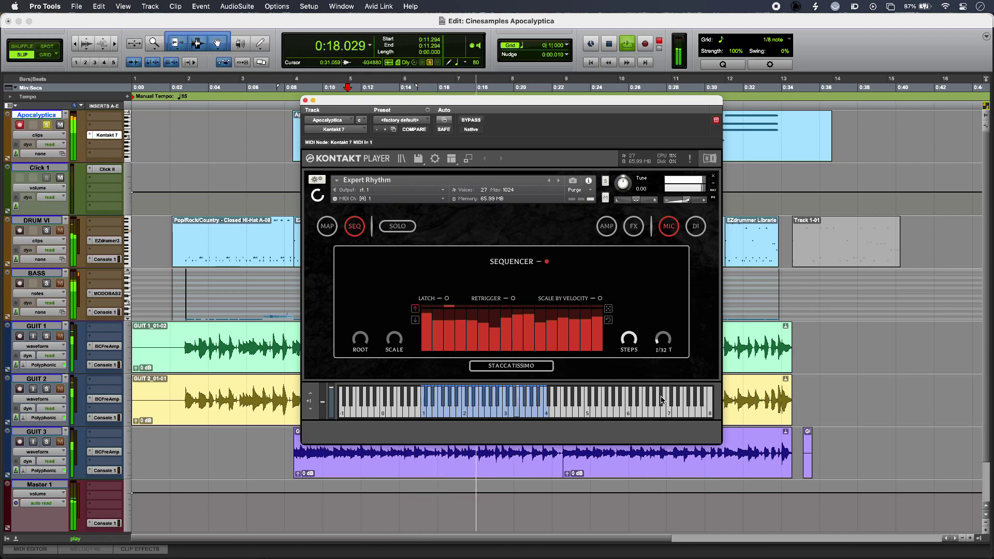
pyautogui.press('space')
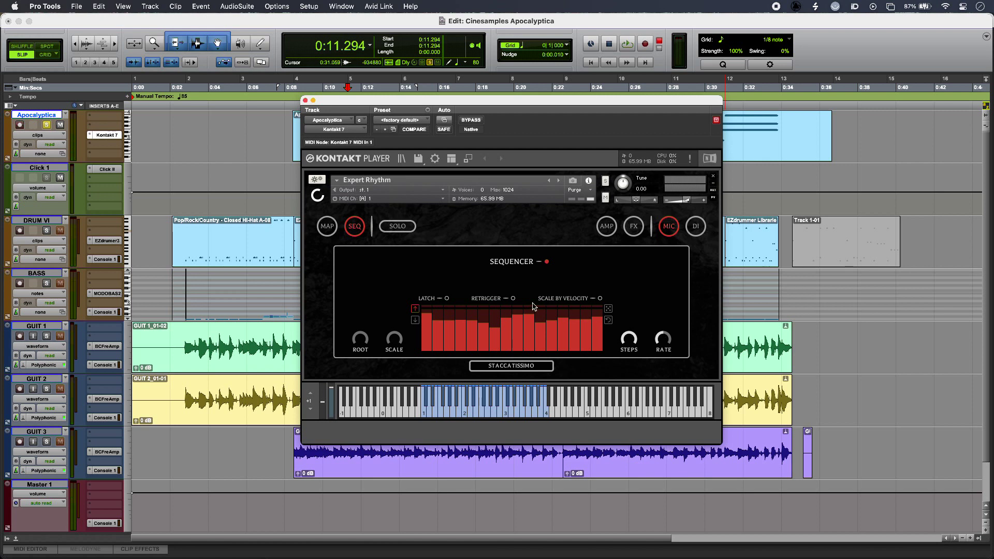
# Audition the Power Chord Sustain, Tenuto and Staccato articulations plus Pizzicato Choke and Pizzicato Resonant in the mapping view.
pyautogui.click(329, 228)
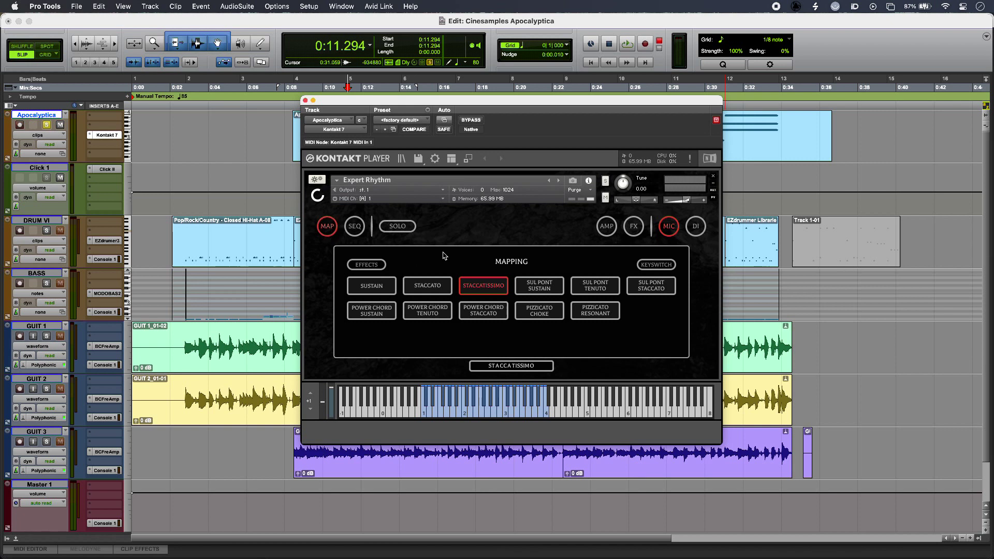
pyautogui.click(379, 315)
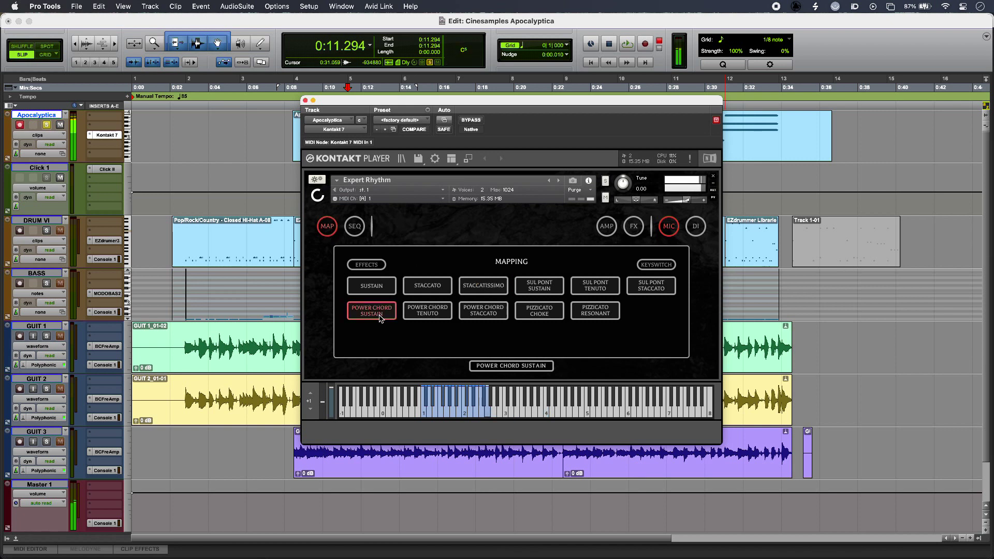
pyautogui.click(423, 316)
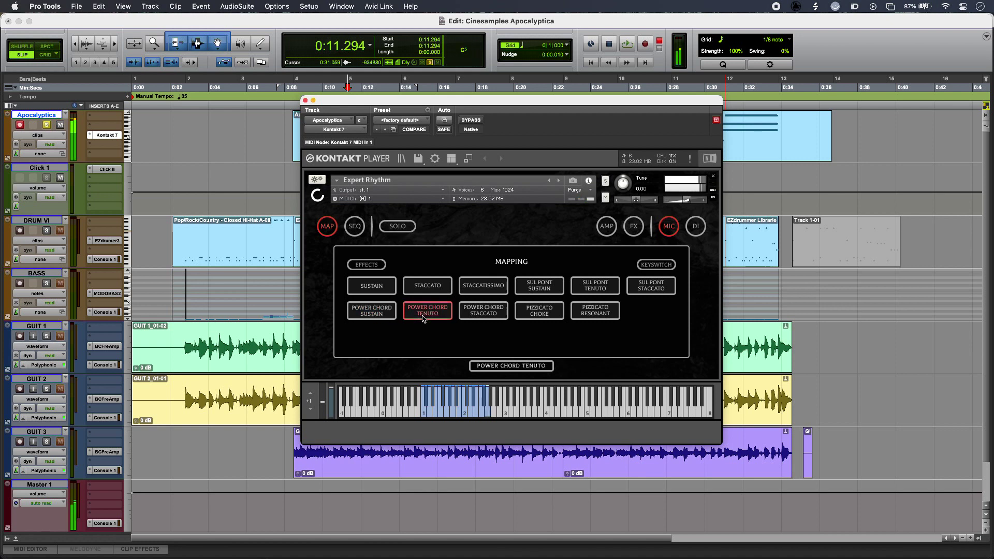
pyautogui.click(494, 316)
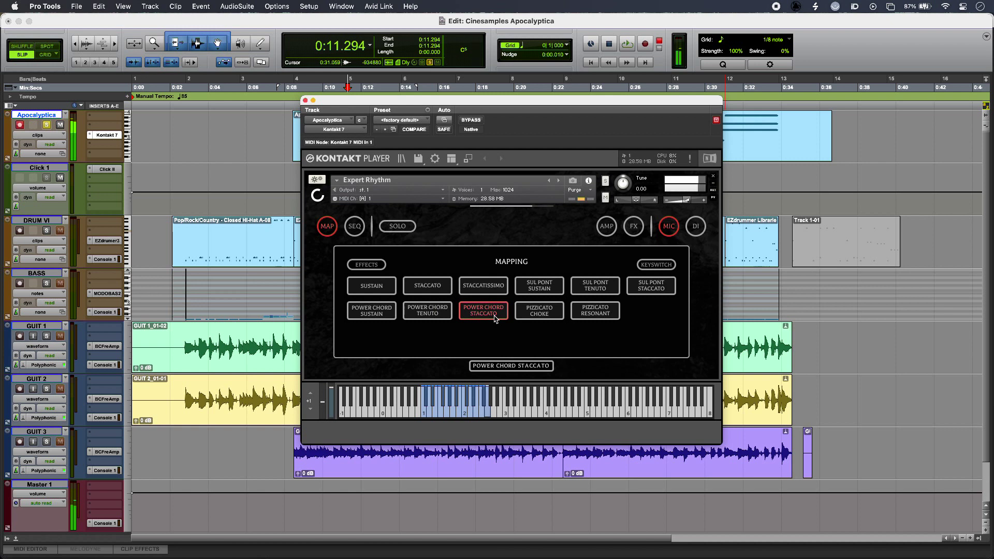
pyautogui.click(540, 311)
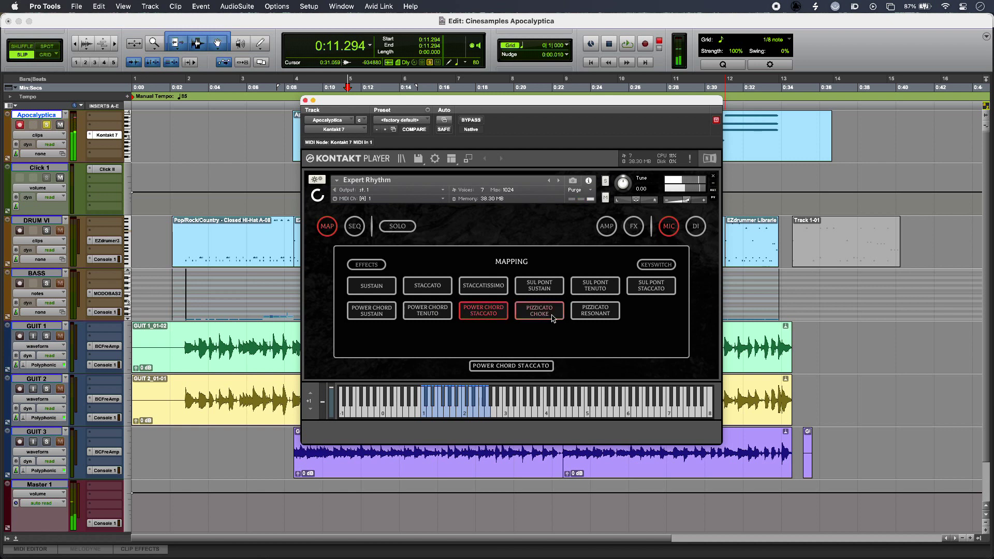
pyautogui.click(598, 314)
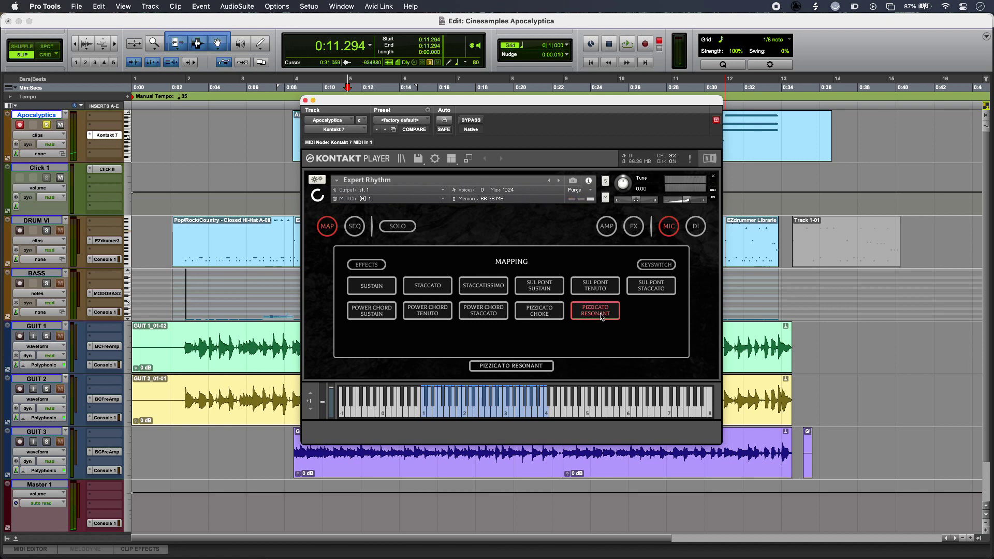
# Switch off the sequencer and select the Sustain articulation in the mapping view.
pyautogui.click(354, 226)
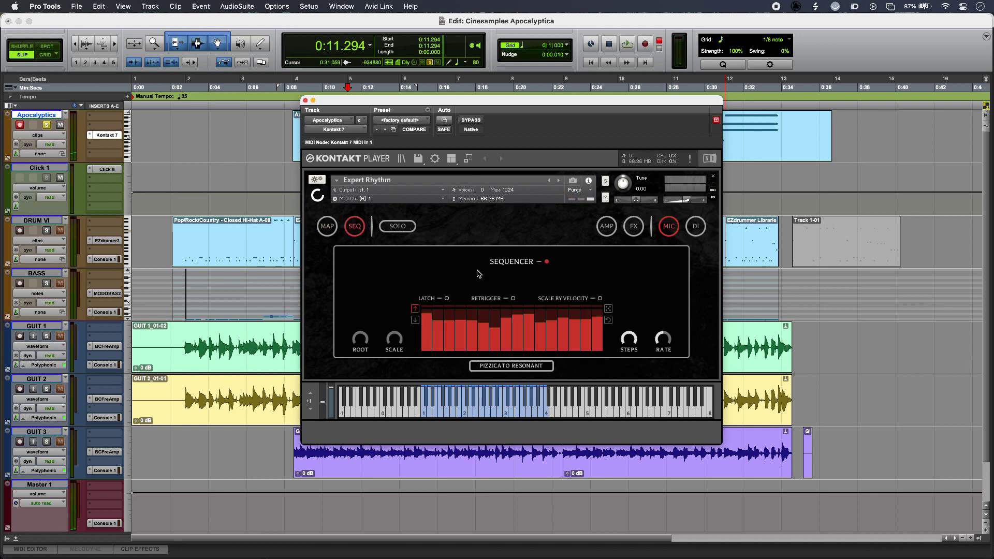
pyautogui.click(547, 262)
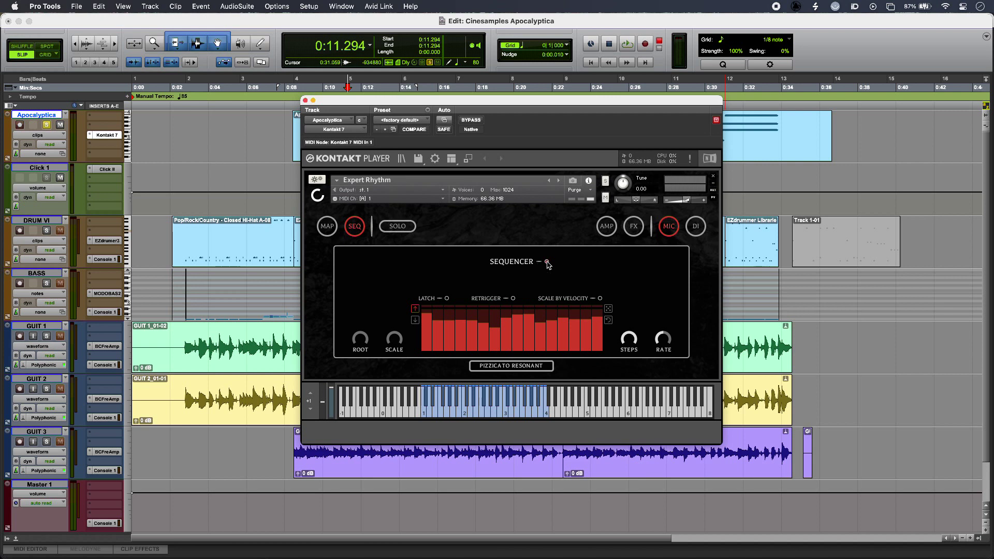
pyautogui.click(329, 226)
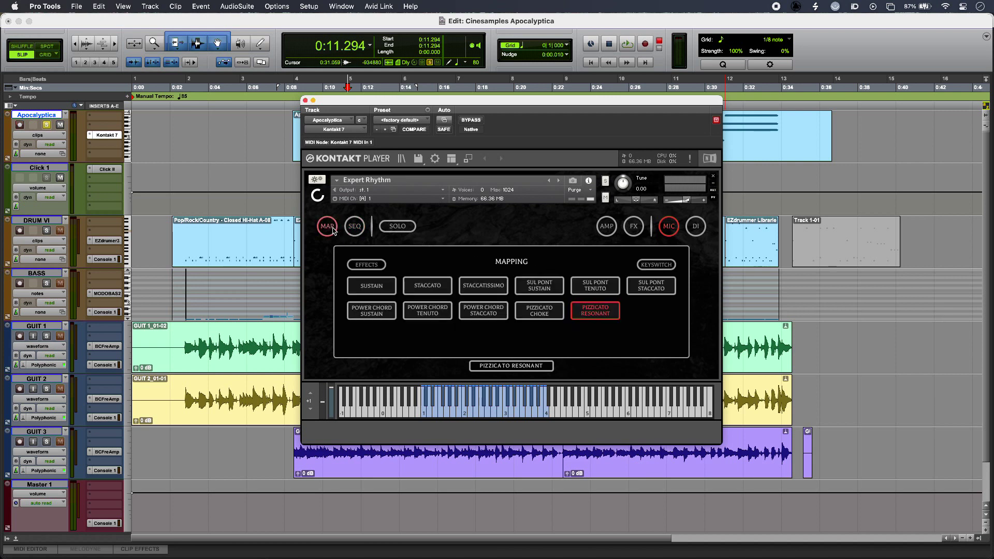
pyautogui.click(355, 292)
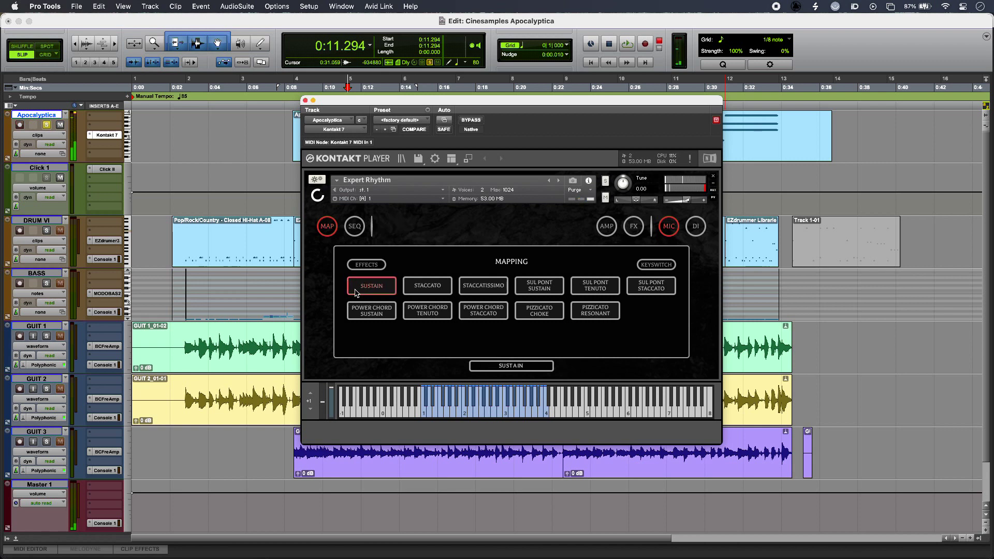
# Set up keyswitching for Sul Pont Sustain, Sustain, Power Chord Sustain and Power Chord Tenuto, then select the Staccato articulation.
pyautogui.click(539, 285)
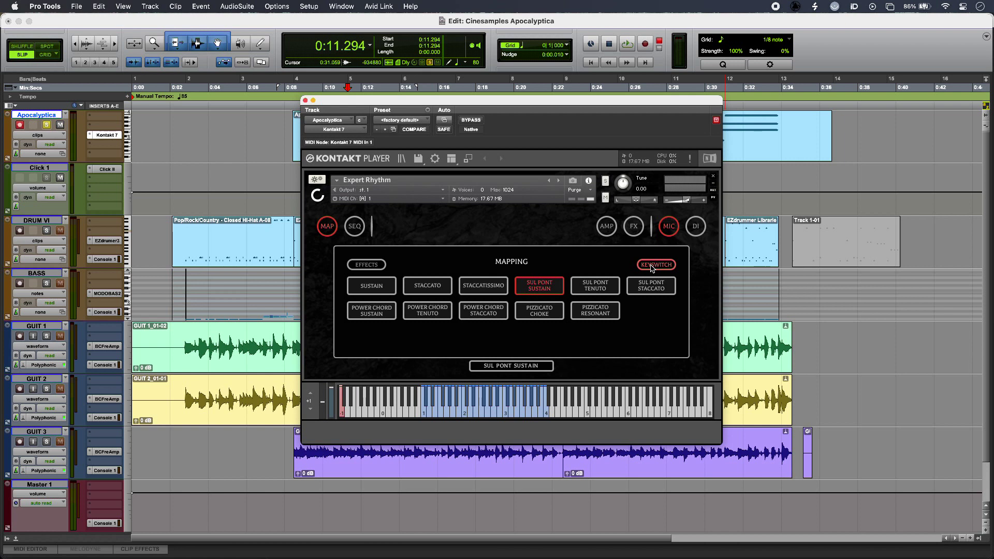
pyautogui.click(374, 291)
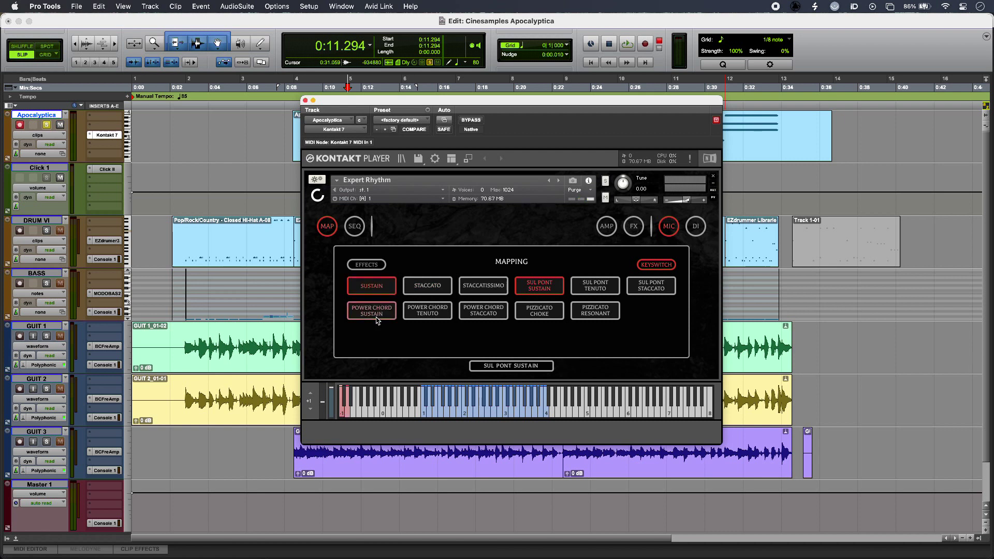
pyautogui.click(377, 316)
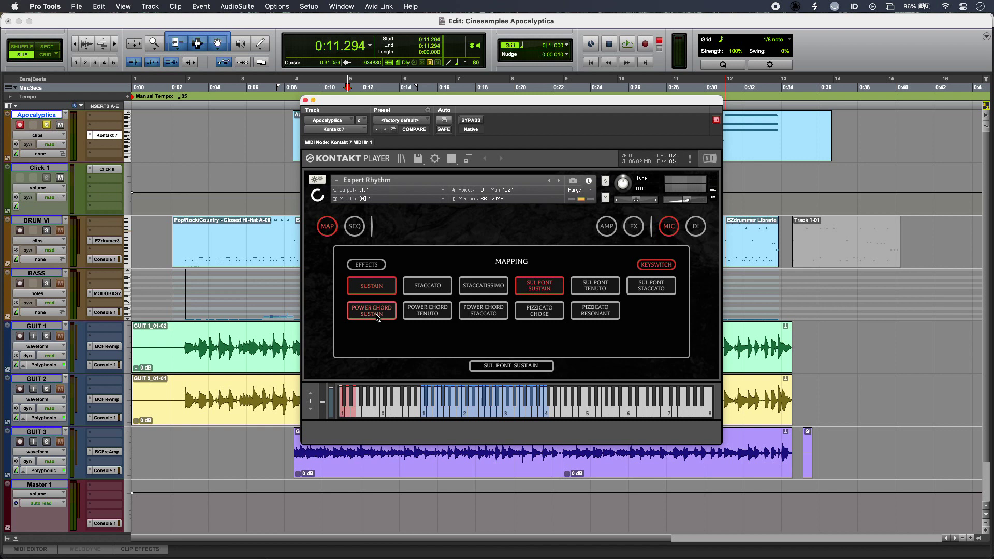
pyautogui.click(416, 314)
pyautogui.click(422, 292)
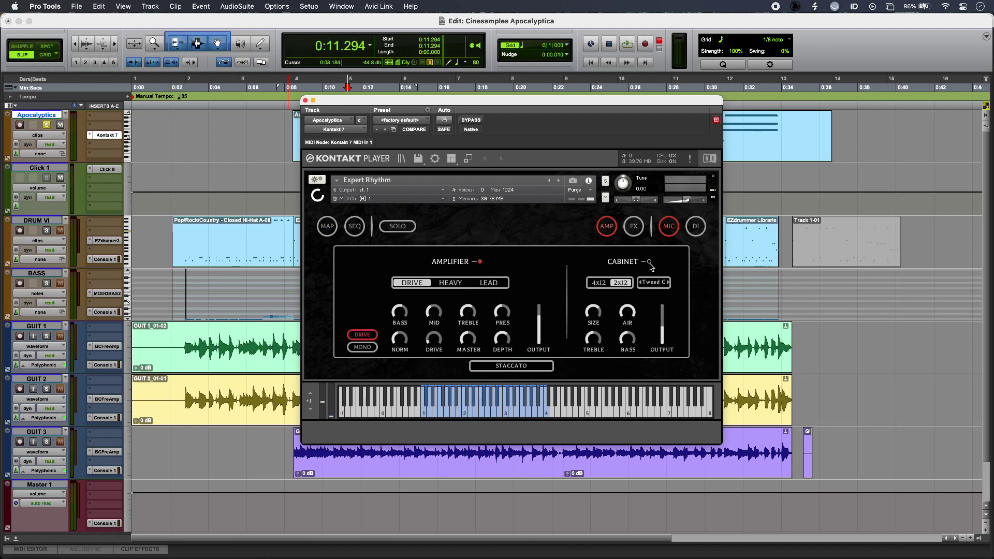
# Switch on the cabinet beside the amplifier and play back the soloed track through it.
pyautogui.click(650, 263)
pyautogui.press('space')
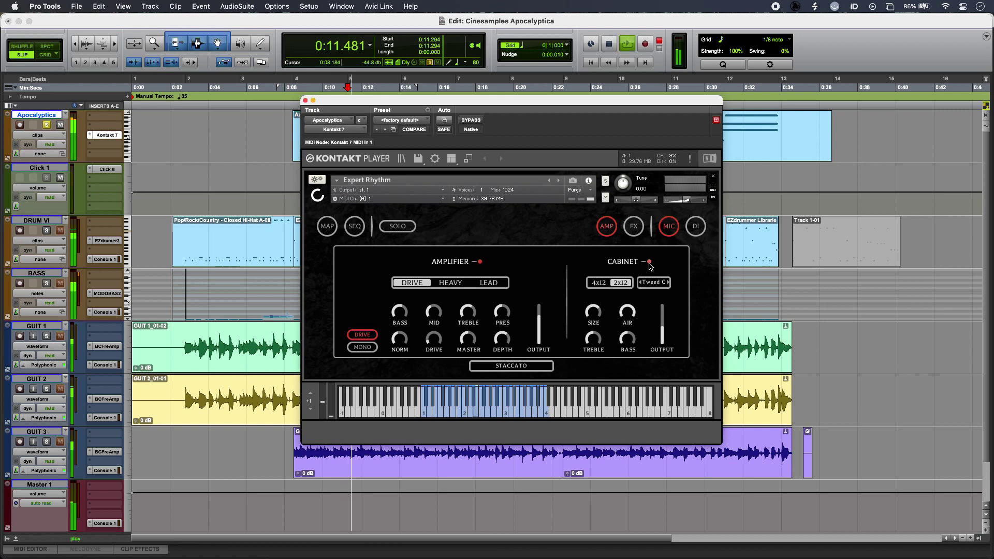
pyautogui.press('space')
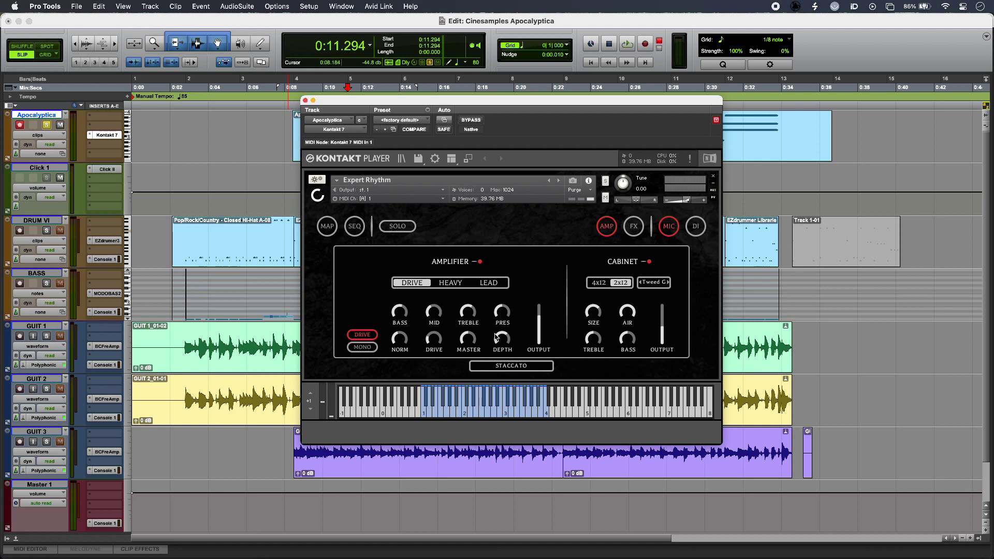
# Play the track through the 2x12 cabinet, then change it to 4x12 and play again for comparison.
pyautogui.press('space')
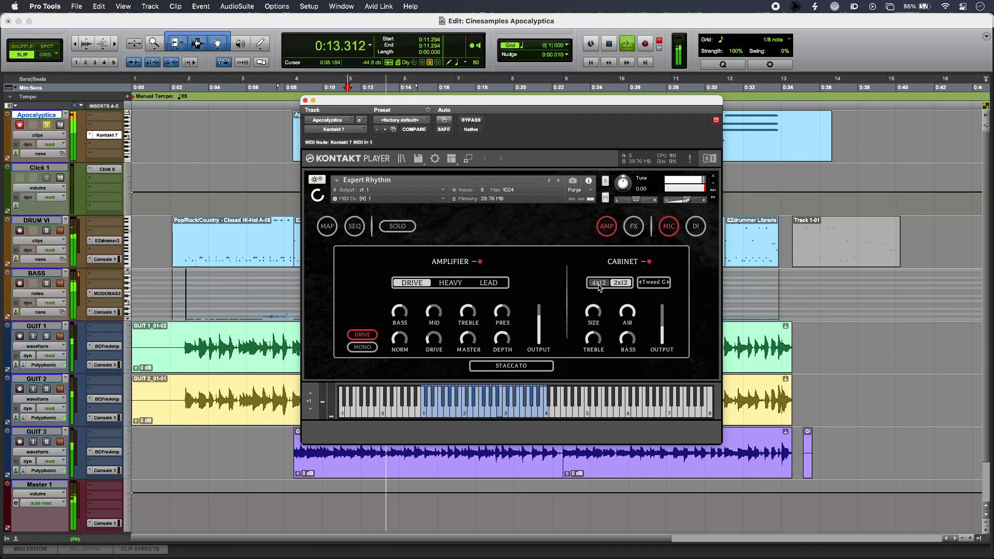
pyautogui.press('space')
pyautogui.click(598, 284)
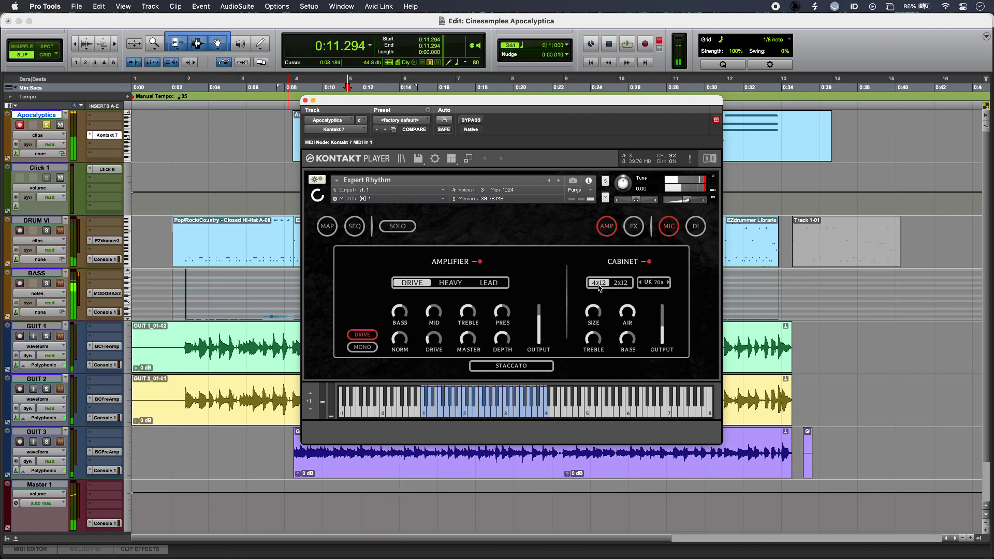
pyautogui.press('space')
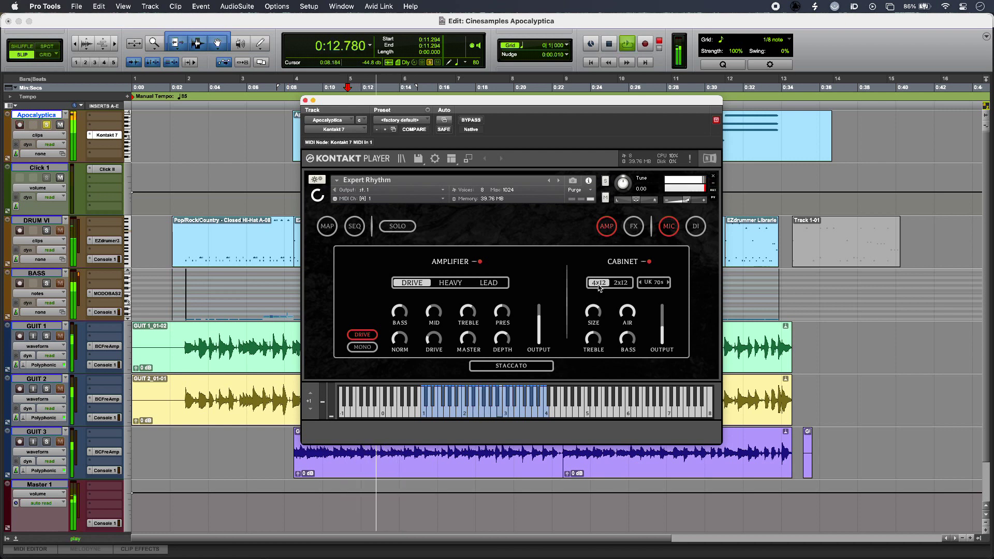
pyautogui.press('space')
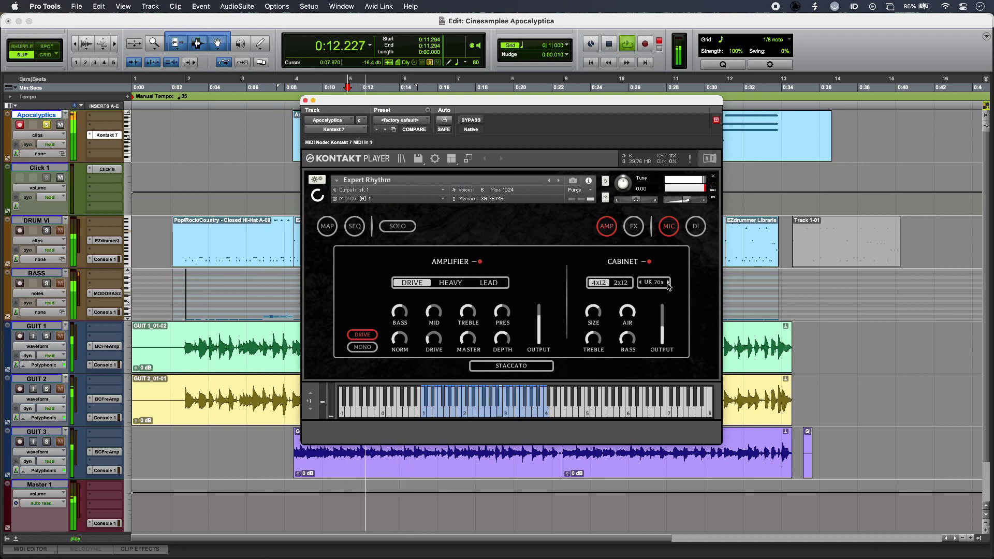
pyautogui.press('space')
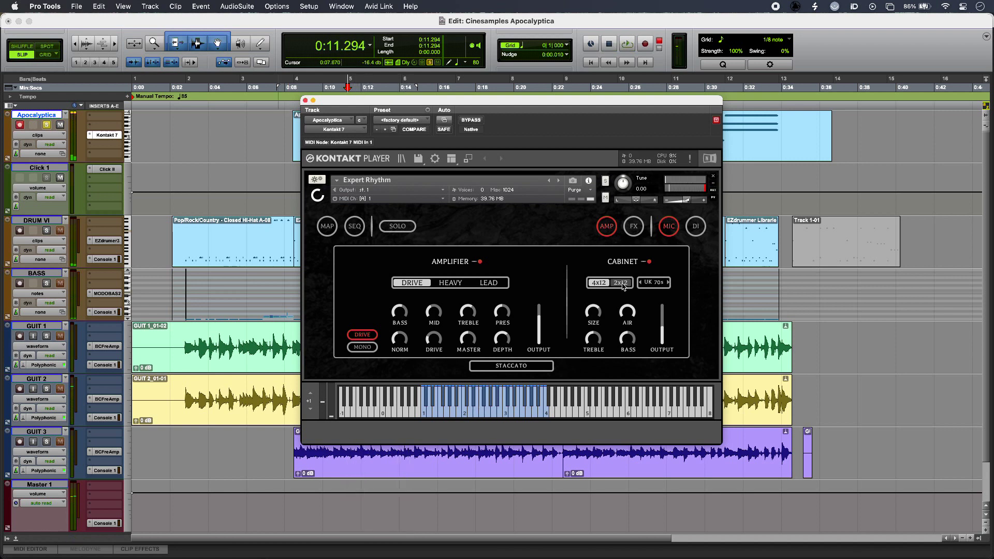
# Switch the cabinet back to 2x12 and play the track through it.
pyautogui.click(621, 283)
pyautogui.press('space')
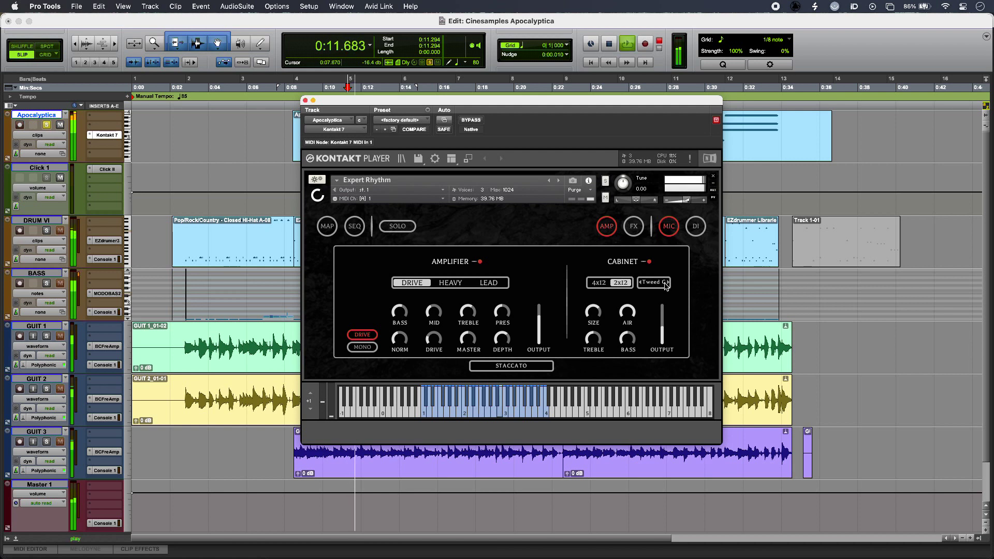
pyautogui.press('space')
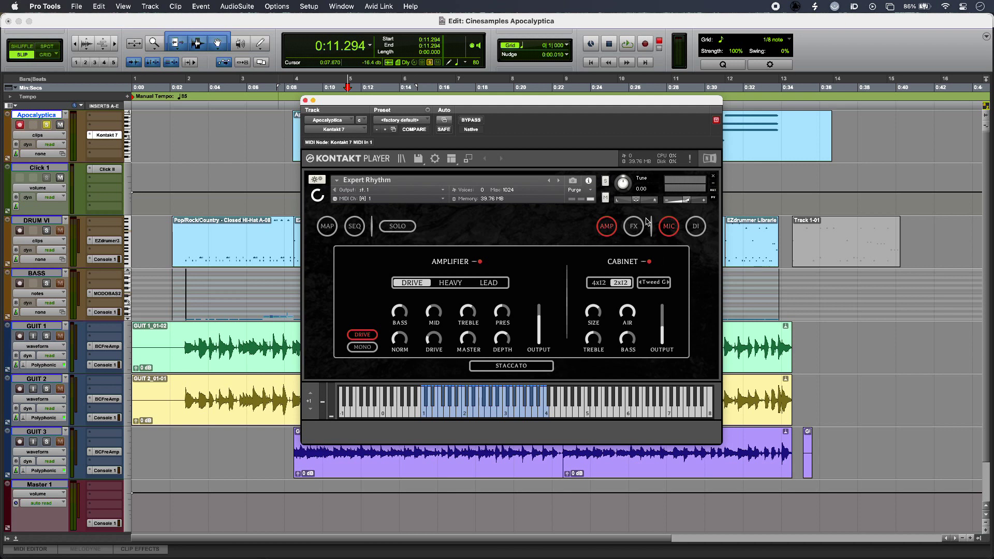
# In the effects view, switch off the compressor and the chorus during playback, trying out the chorus speed.
pyautogui.click(634, 228)
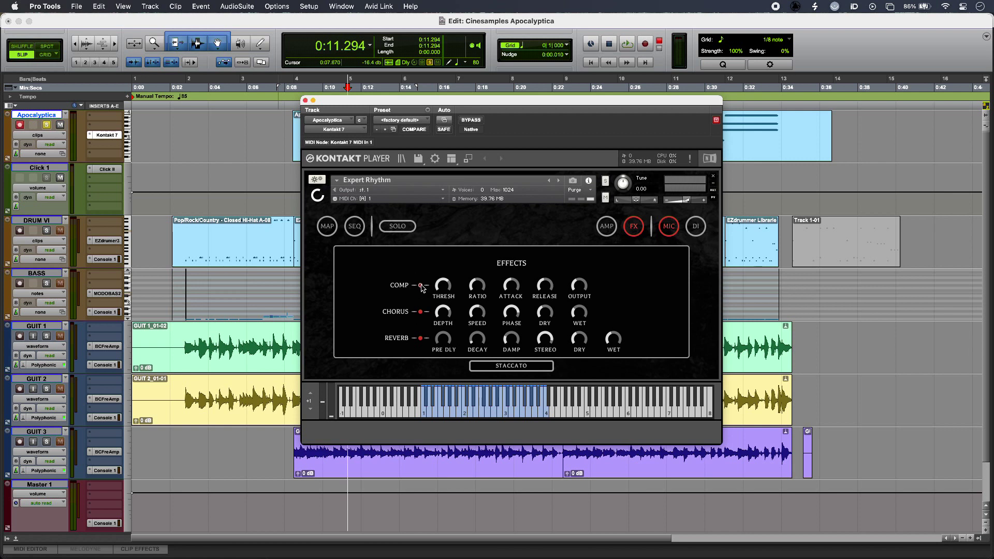
pyautogui.press('space')
pyautogui.click(421, 285)
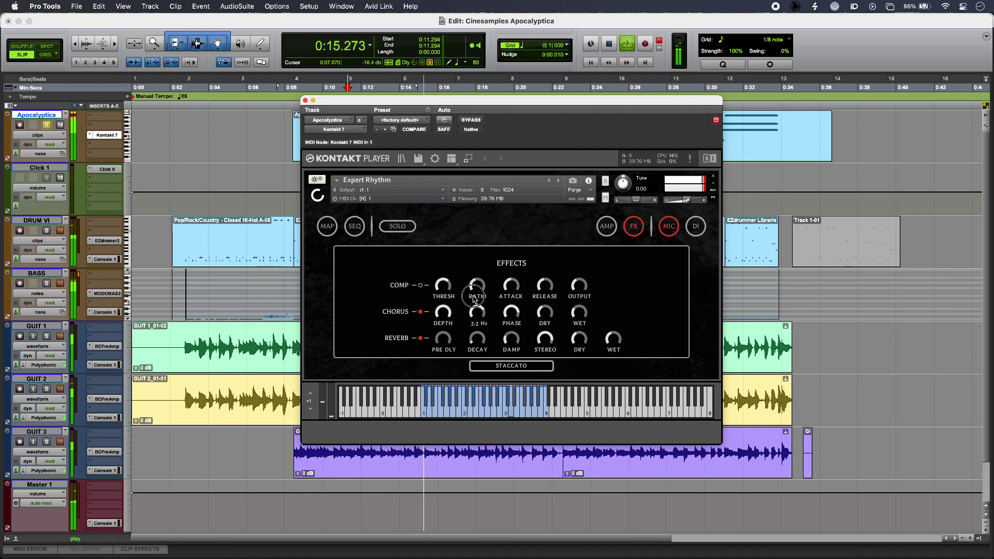
pyautogui.moveTo(474, 299); pyautogui.dragTo(475, 329)
pyautogui.press('space')
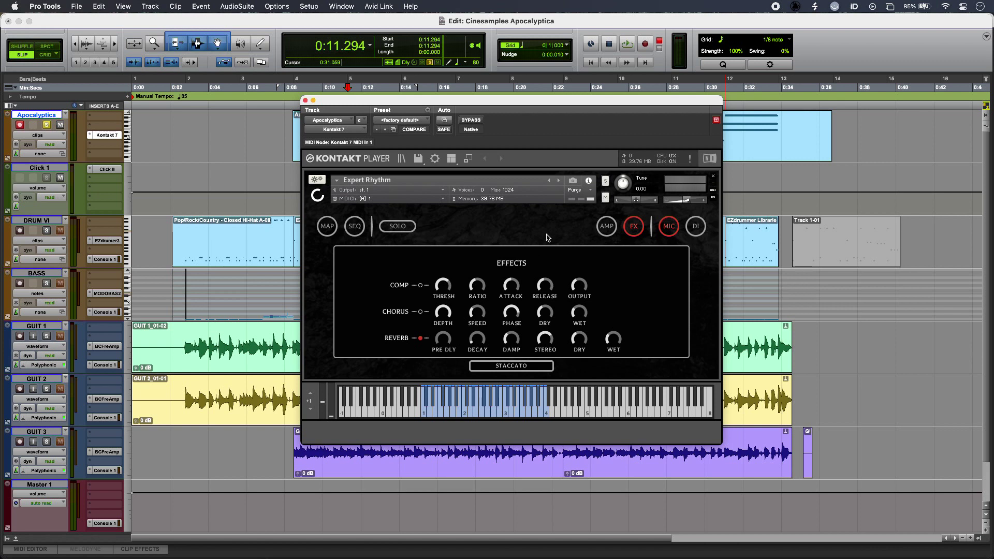
# Load the Expert Solo instrument, then return to Expert Rhythm.
pyautogui.click(560, 181)
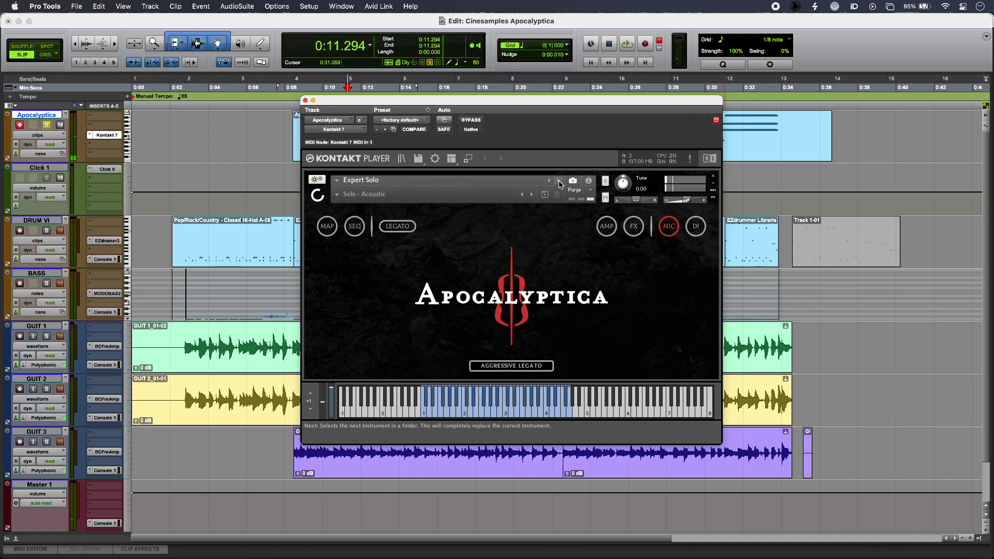
pyautogui.click(549, 181)
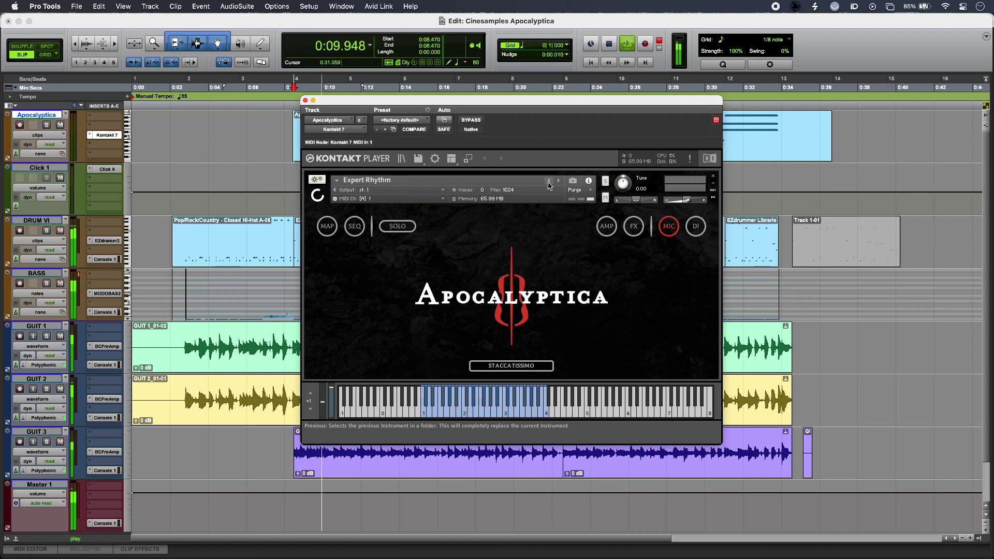